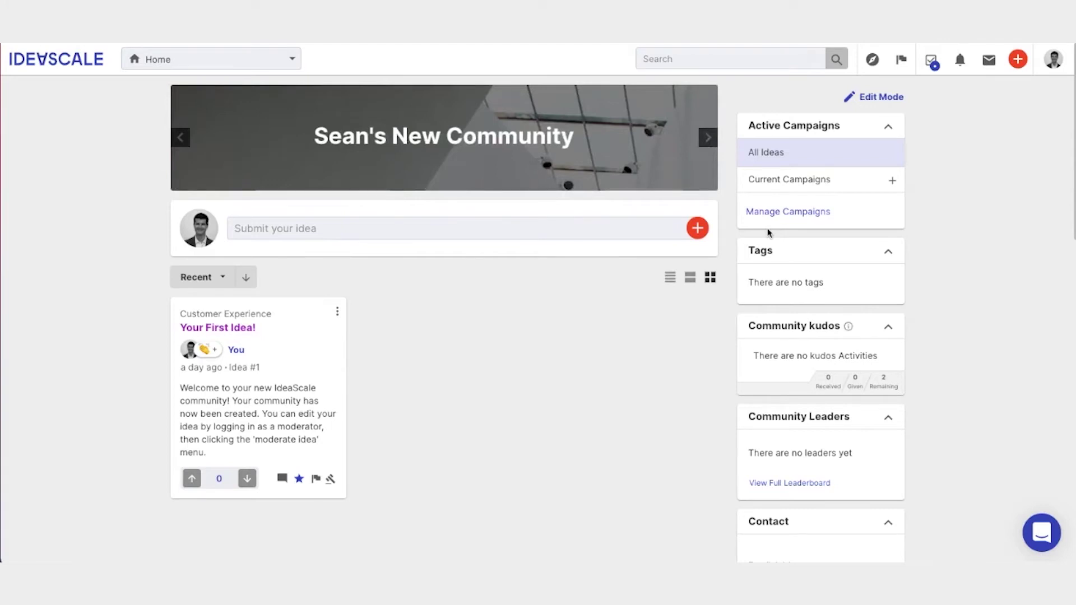
Open Member Management from the profile menu and expand the administrator member's details.
left_click(1054, 59)
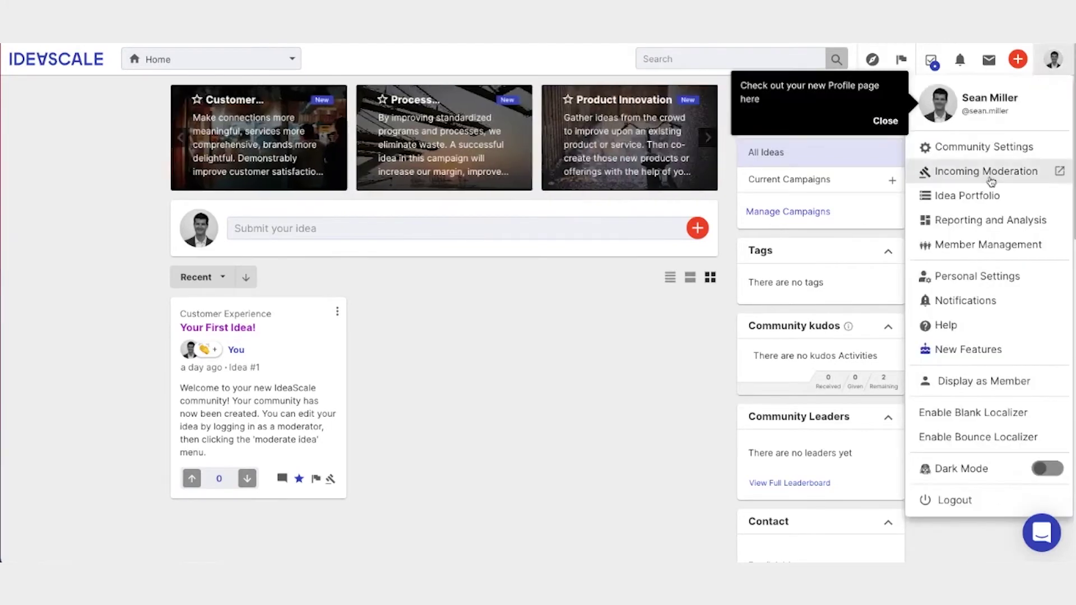
left_click(974, 245)
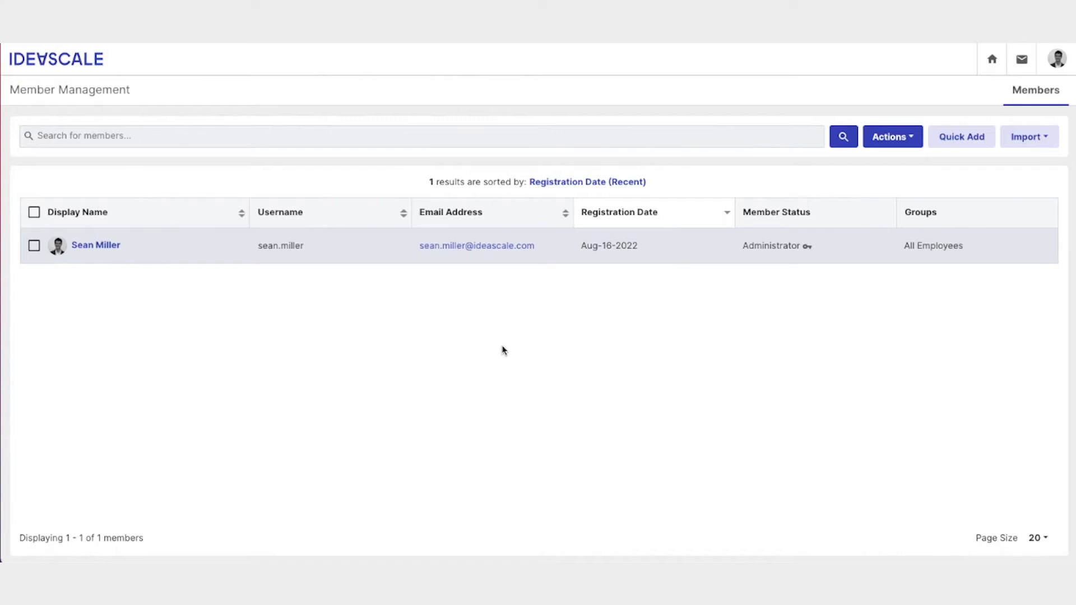
left_click(92, 246)
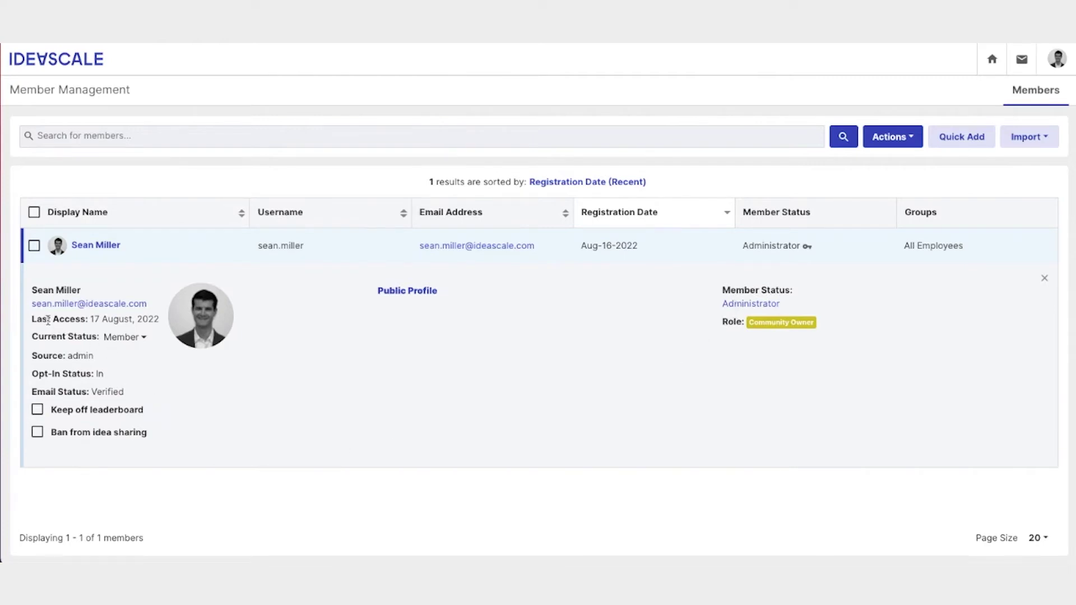
Select parts of the member's status details, then start the Add New Member(s) dialog.
left_click_drag(47, 319, 115, 320)
left_click_drag(46, 374, 149, 398)
left_click(209, 397)
left_click(962, 138)
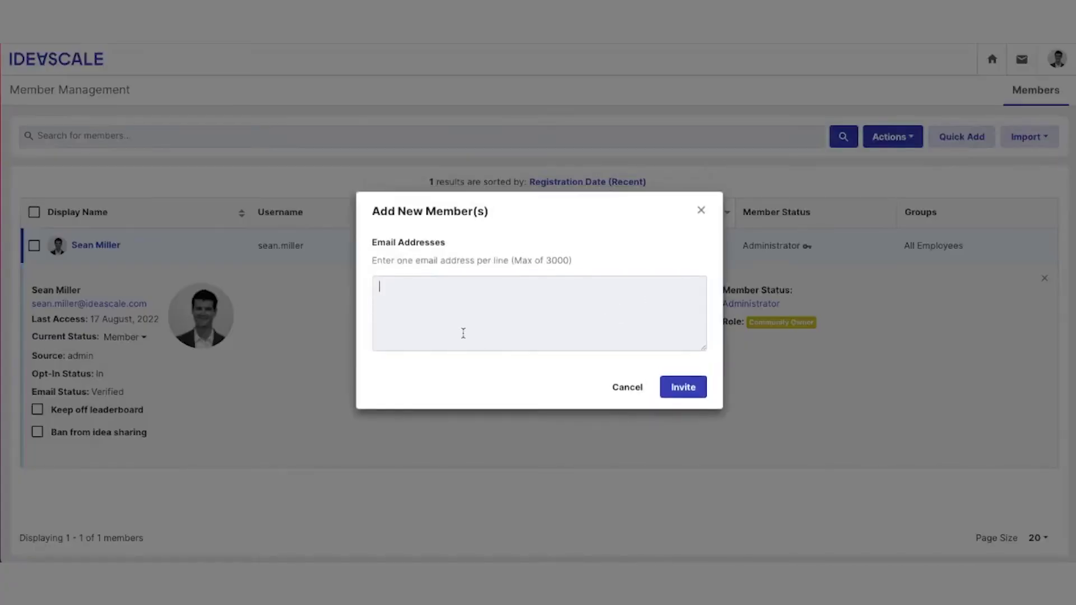
left_click(387, 298)
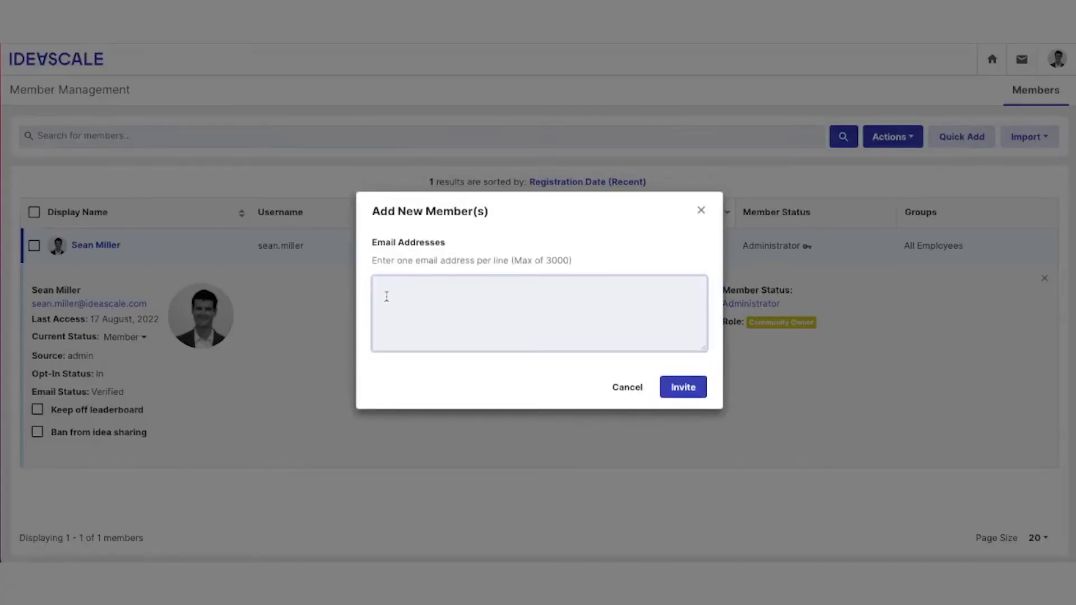
left_click(703, 387)
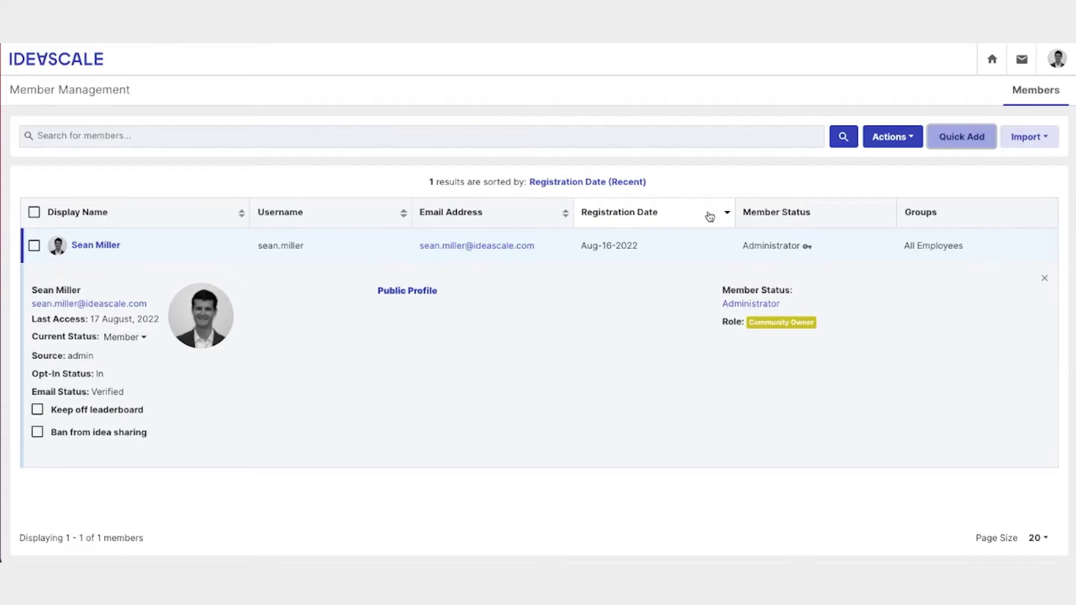
left_click(1043, 139)
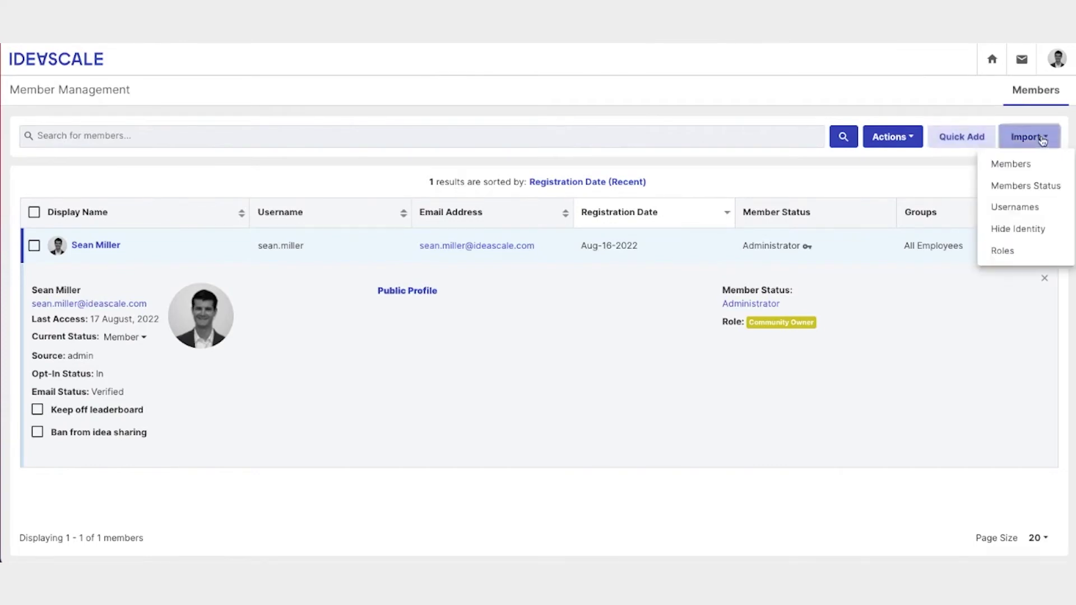
left_click(1023, 164)
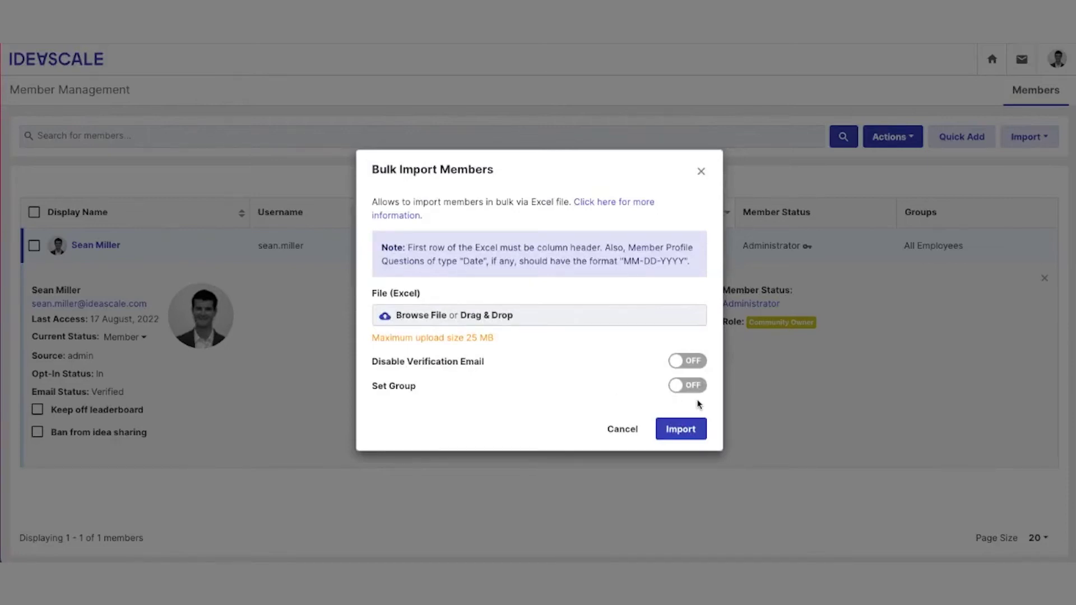
left_click(679, 387)
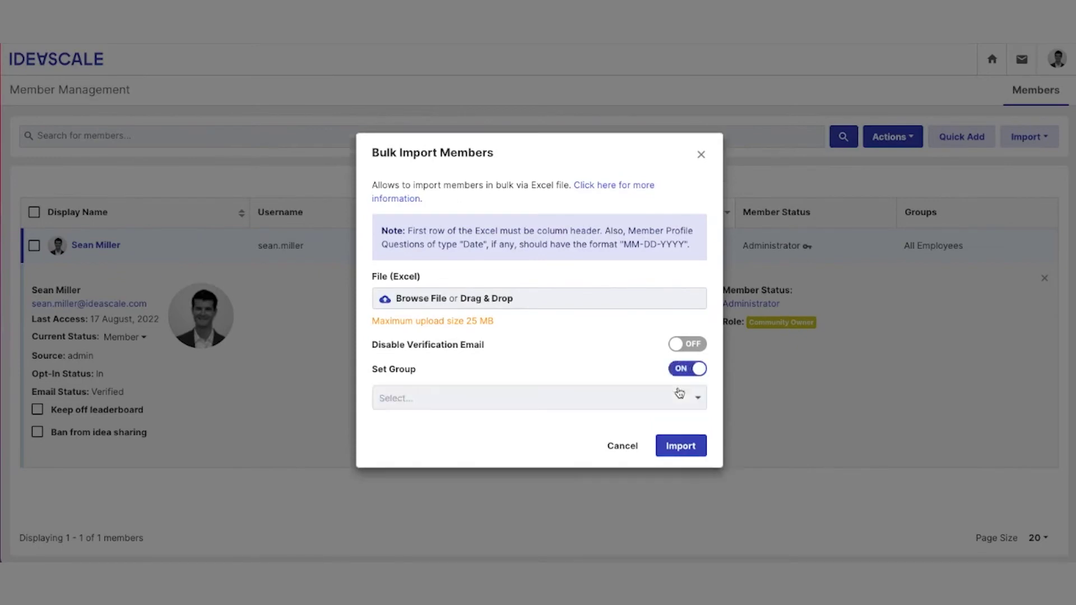
left_click(637, 398)
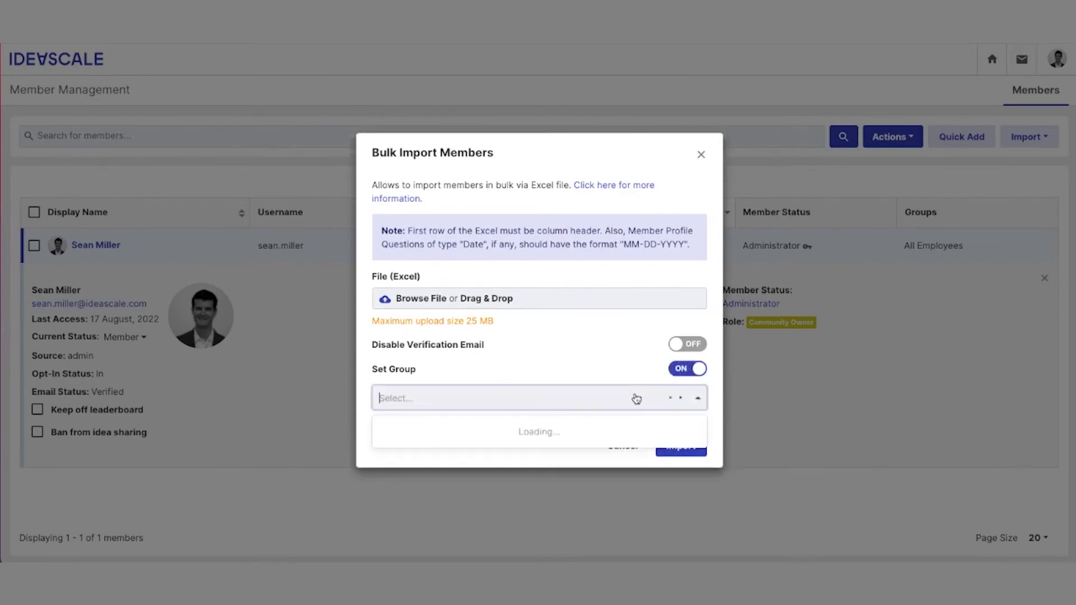
left_click(549, 435)
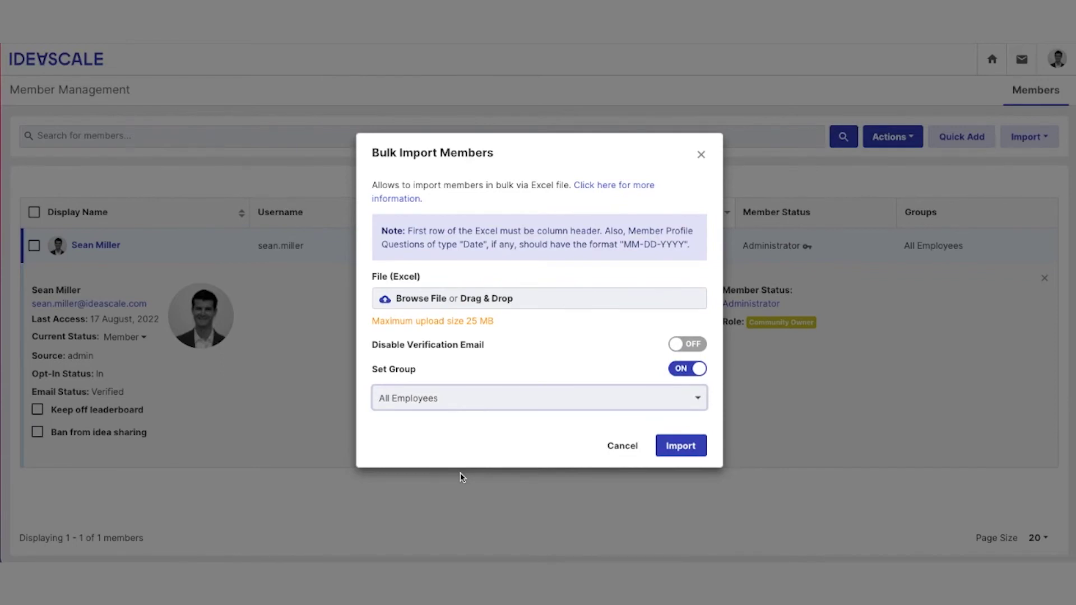
left_click(678, 373)
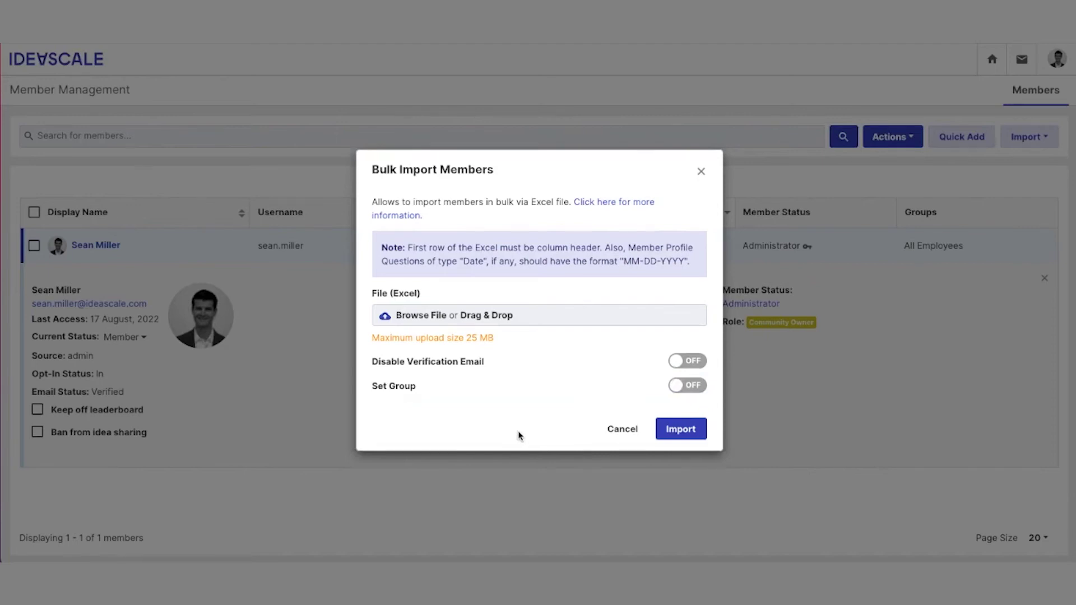
left_click(611, 430)
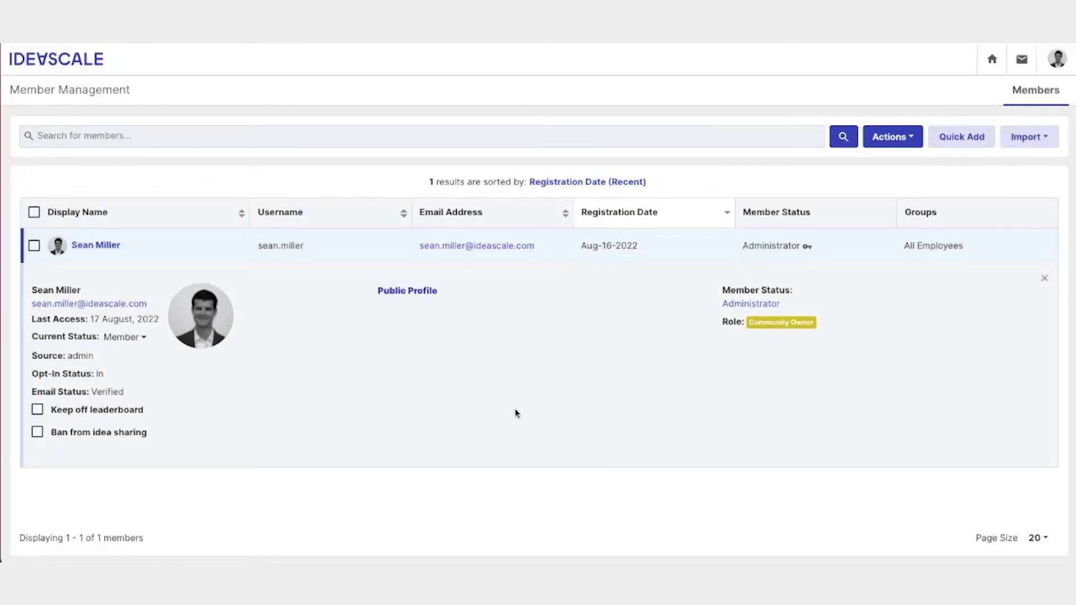
left_click(34, 246)
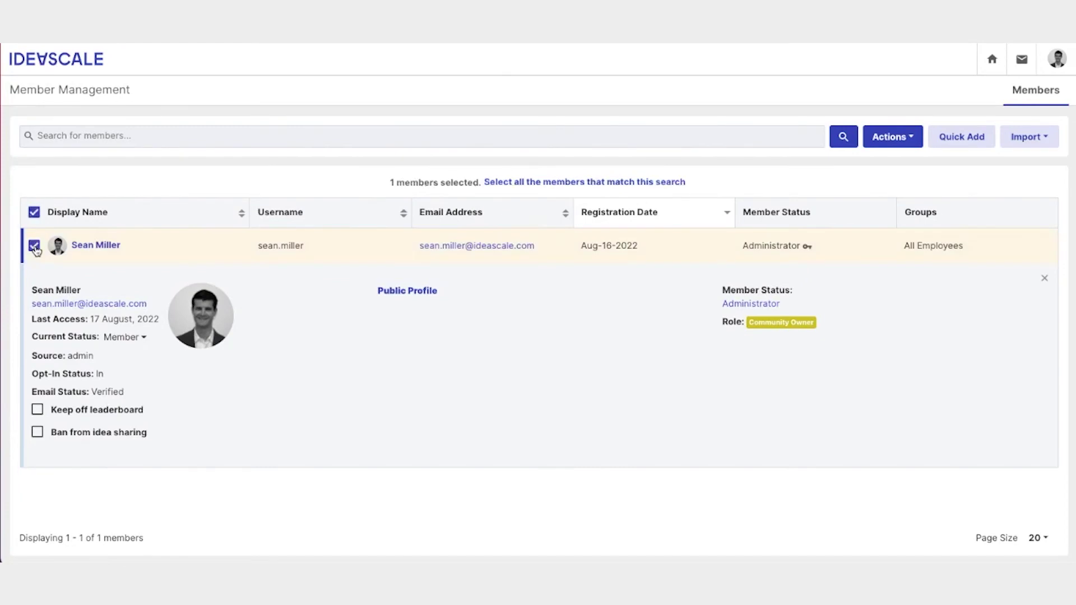
left_click(895, 142)
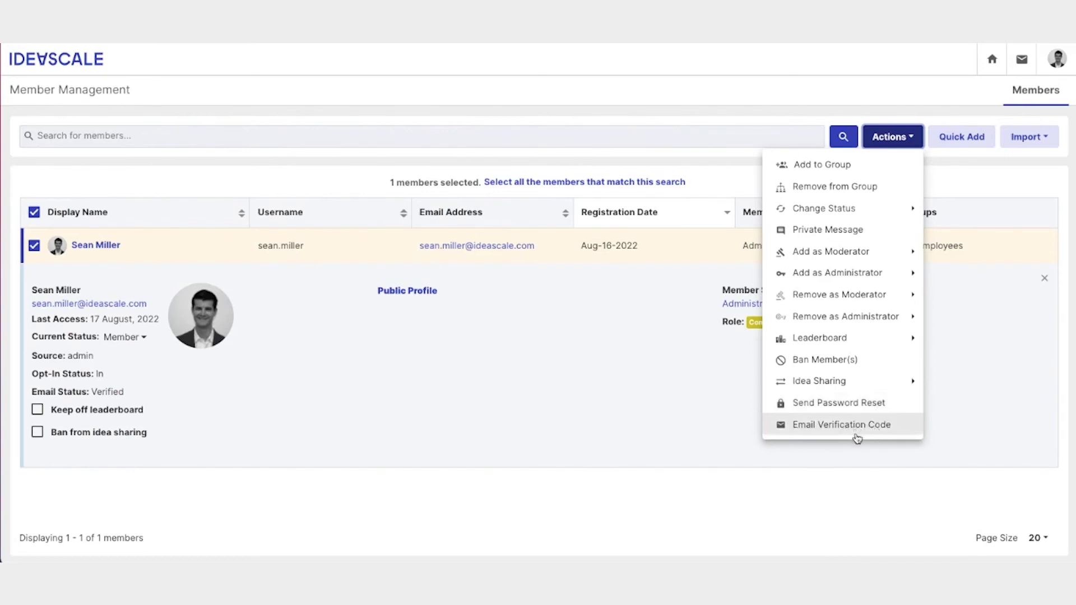
left_click(592, 408)
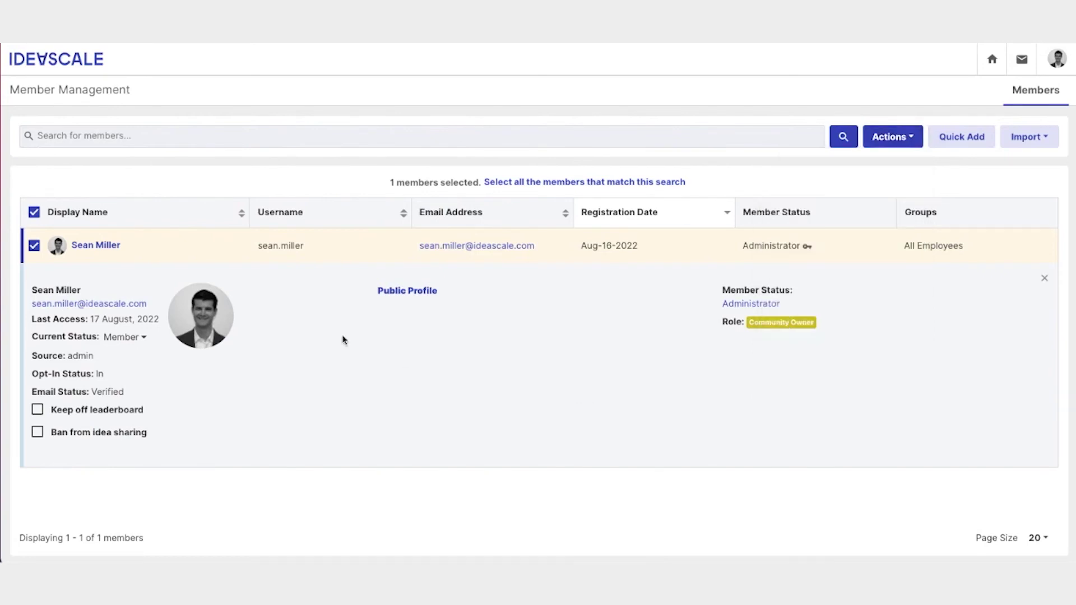
left_click(35, 212)
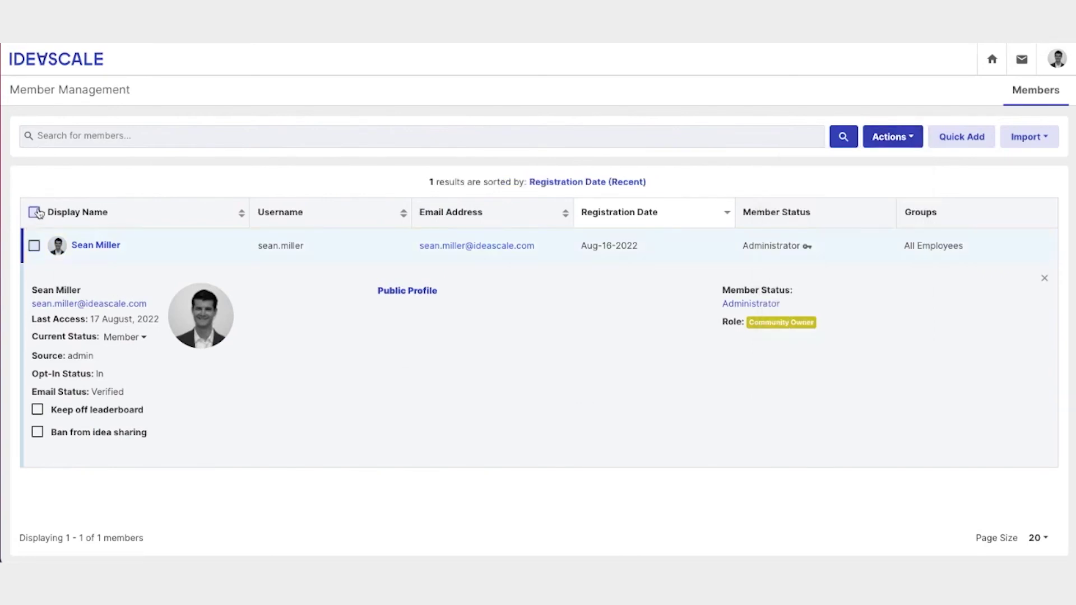
left_click(70, 139)
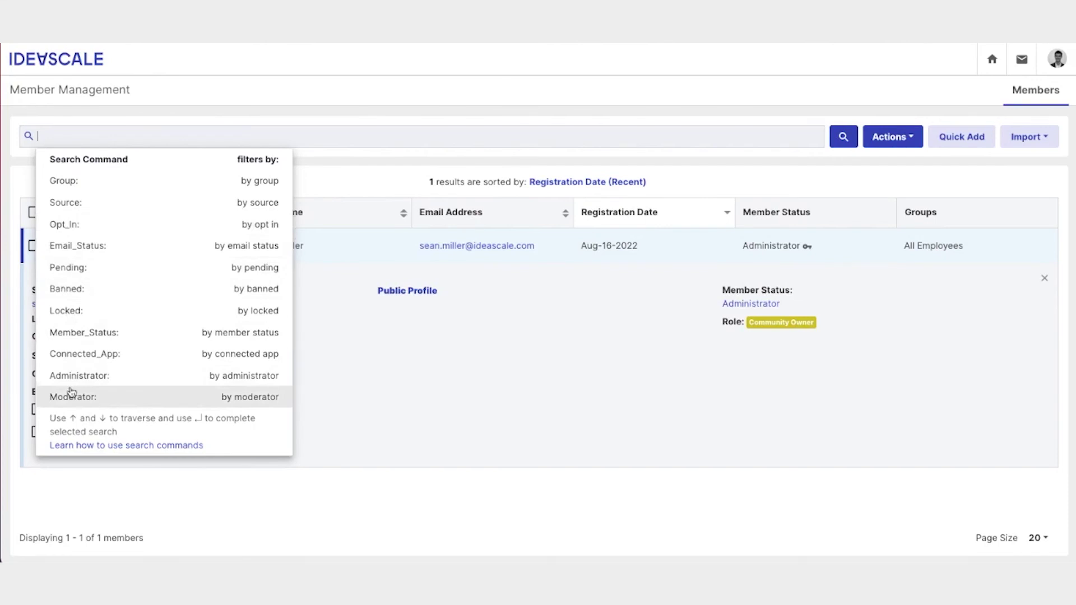
Dismiss the member search command suggestions.
key("Escape")
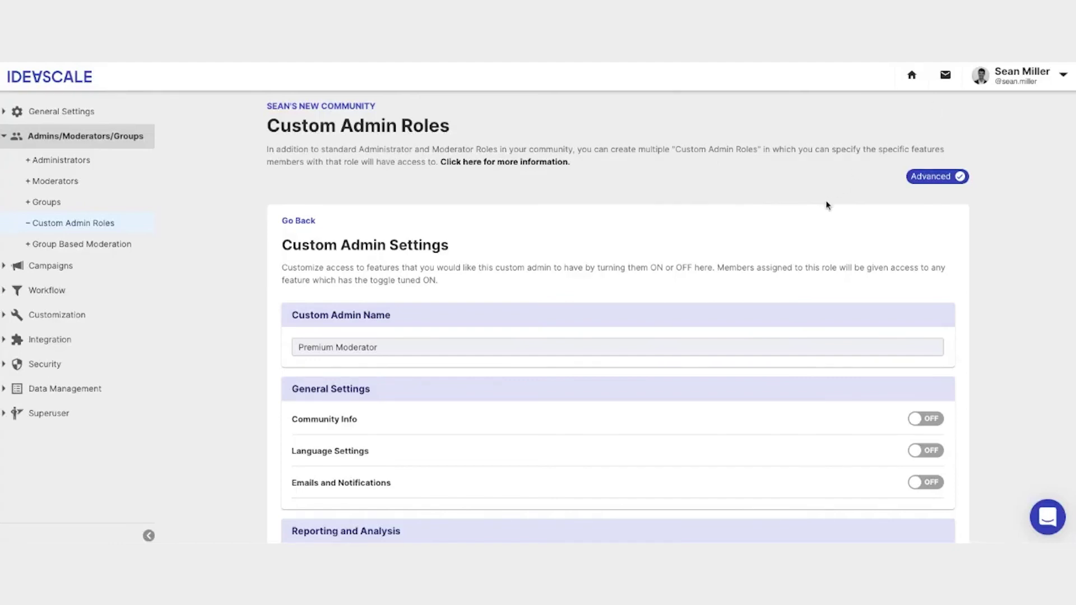
Turn on Single Signon Settings and Access Restrictions under Security, then save Premium Moderator.
scroll(636, 236, "down", 1)
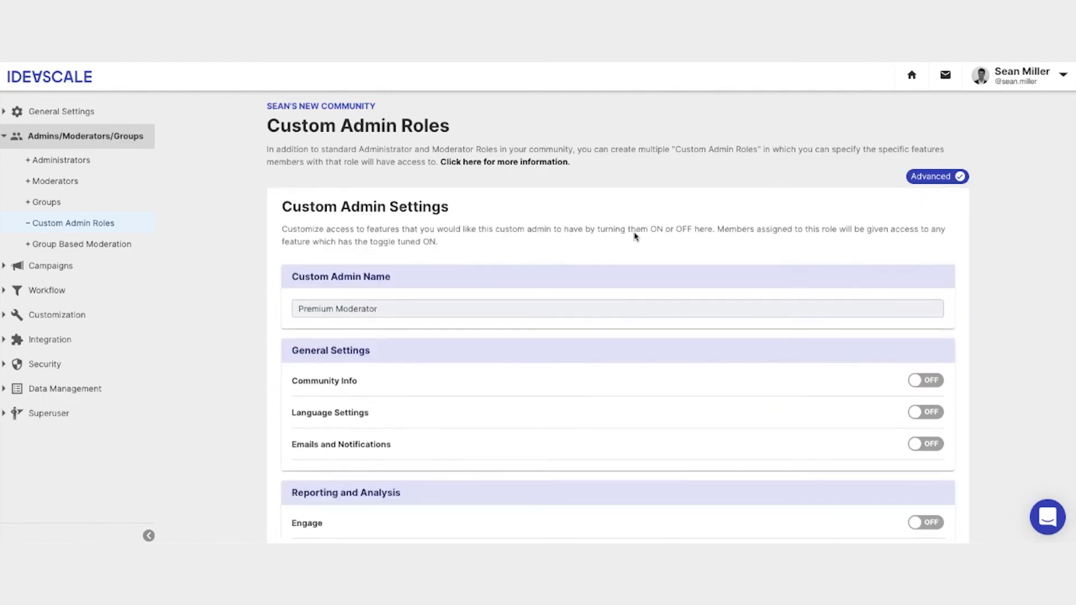
scroll(635, 236, "down", 15)
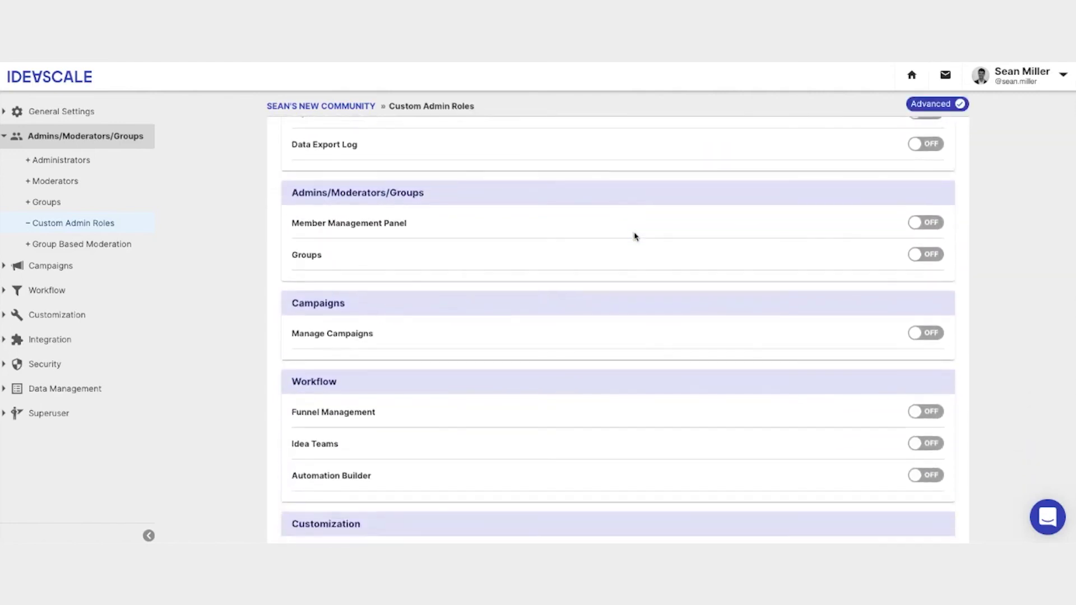
scroll(635, 236, "down", 6)
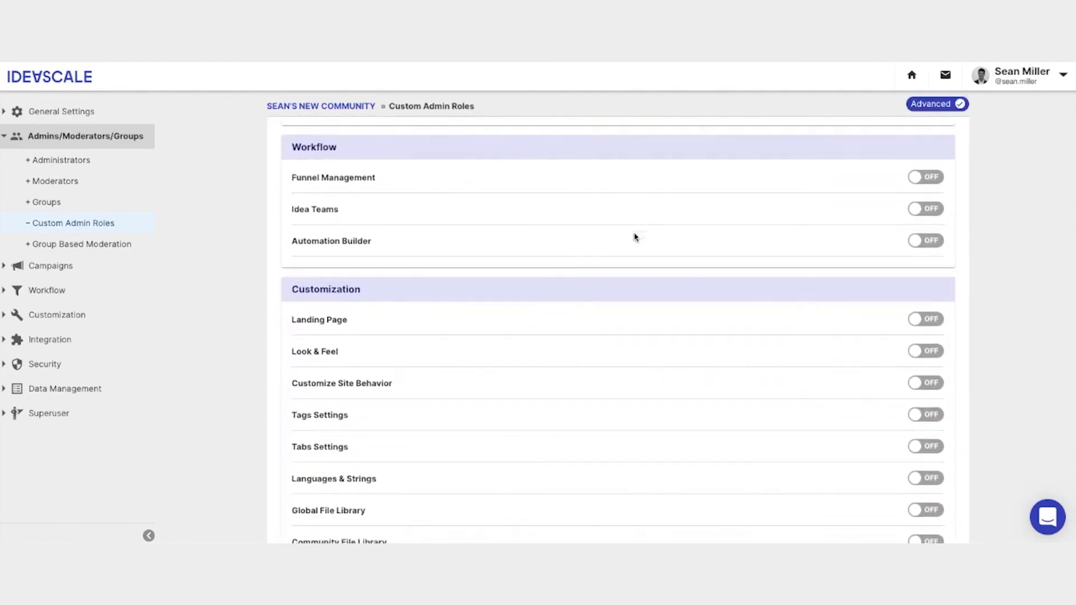
scroll(636, 237, "down", 3)
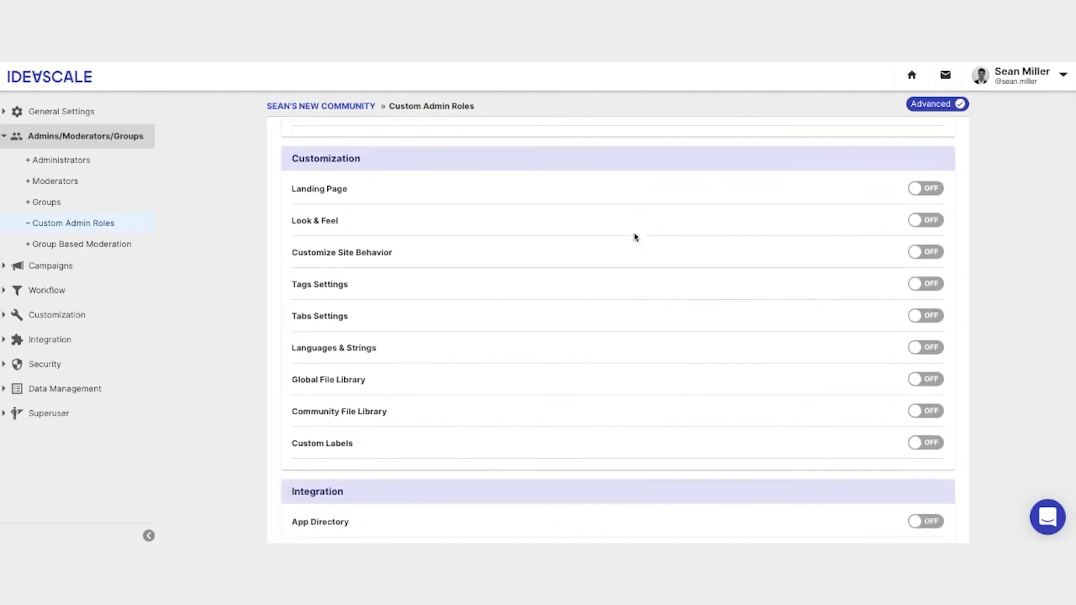
scroll(636, 237, "down", 5)
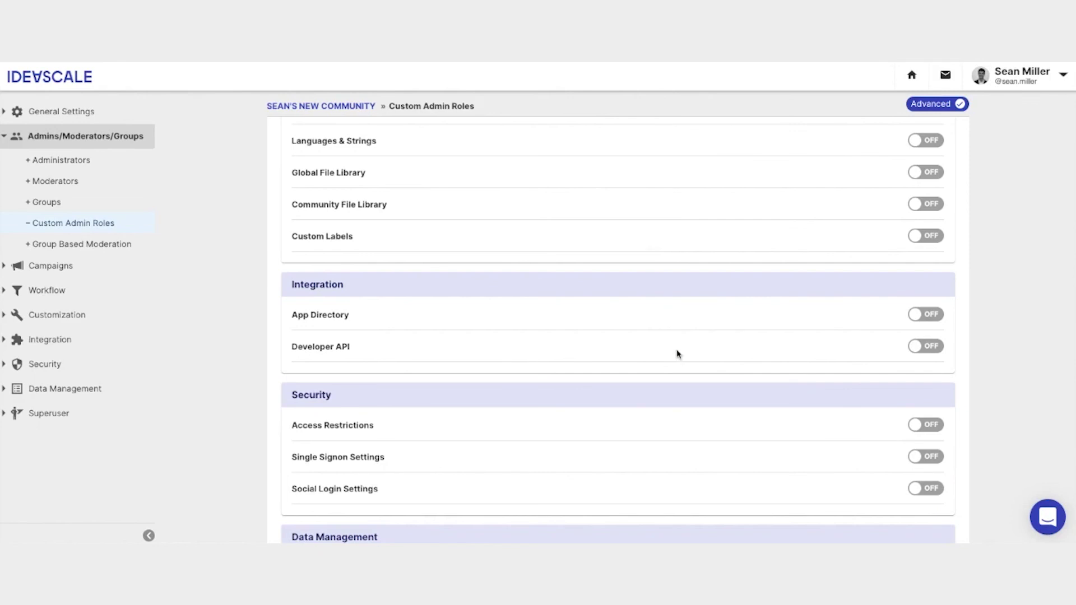
left_click(928, 462)
left_click(931, 426)
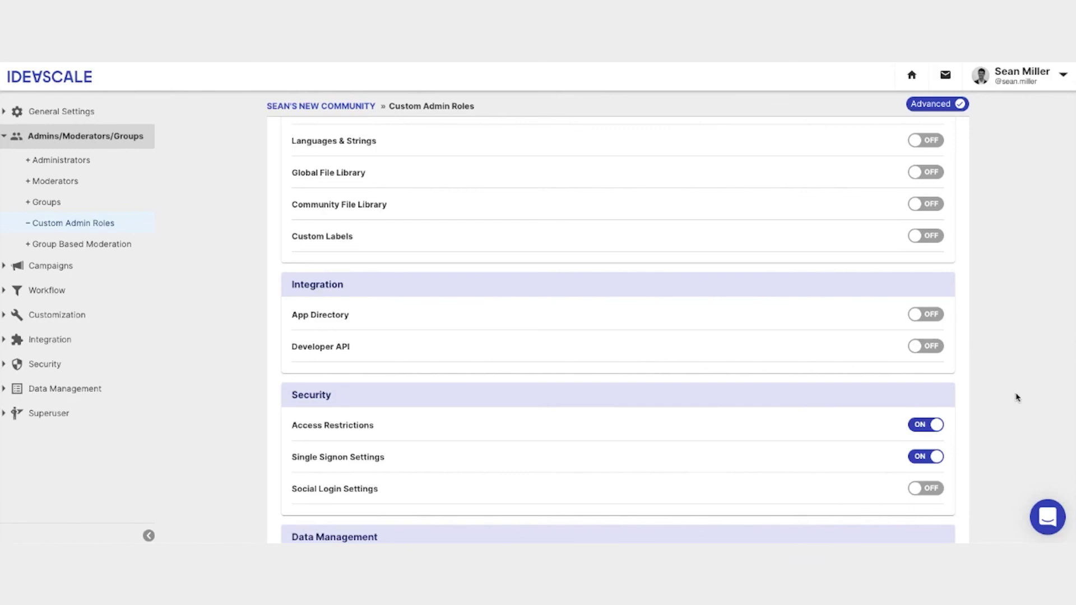
scroll(1017, 398, "down", 10)
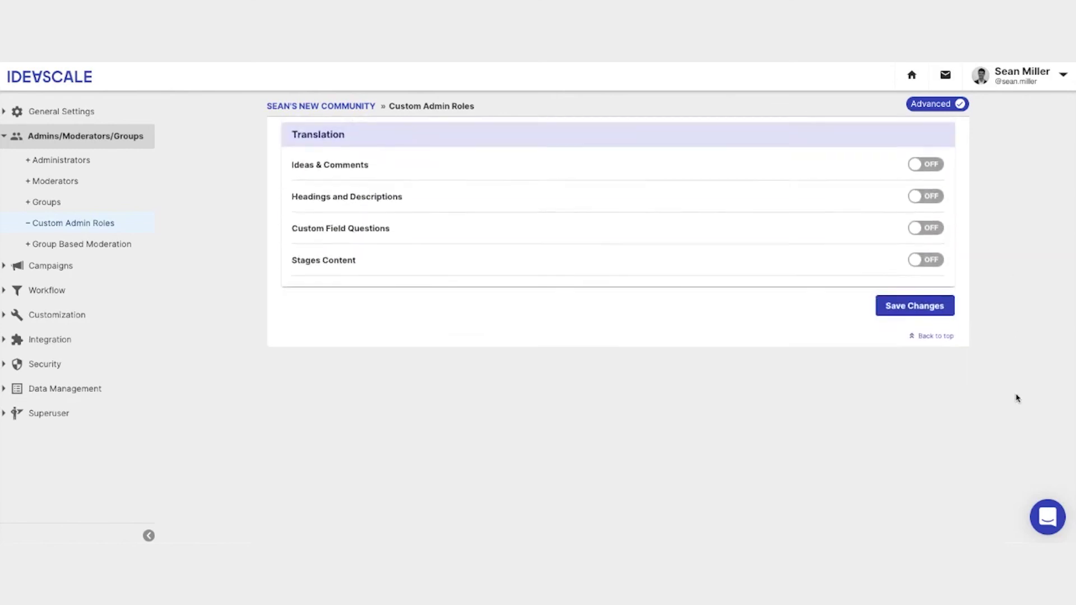
left_click(925, 227)
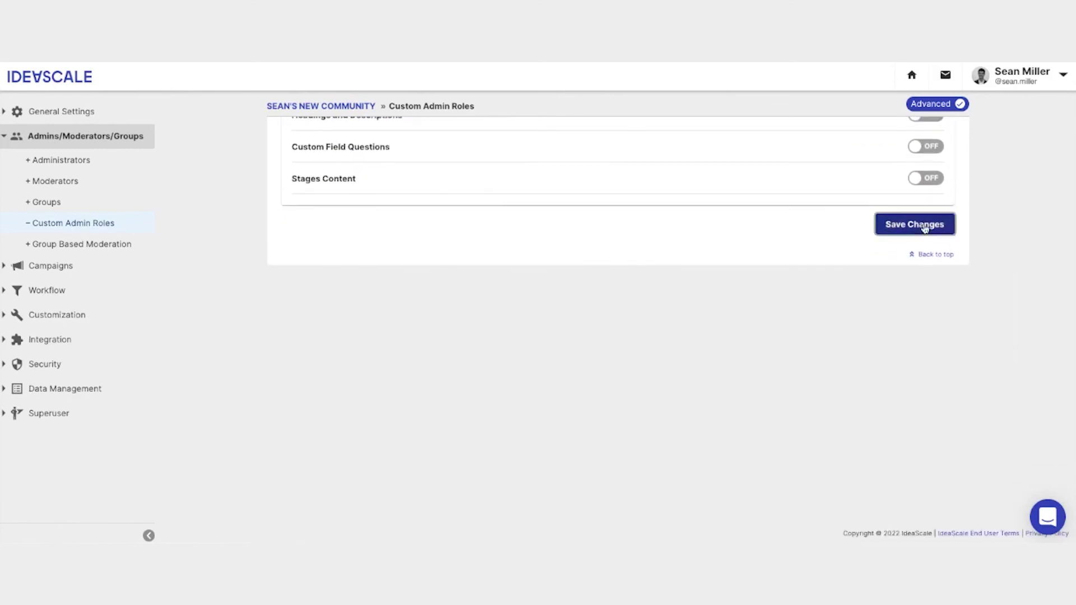